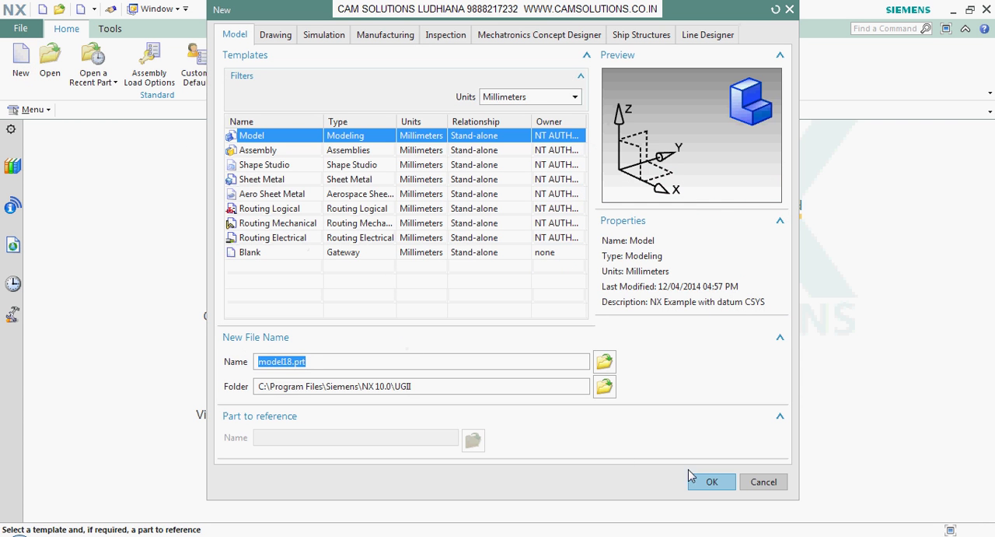
Create a new model part and start a sketch on the datum plane
left_click(710, 481)
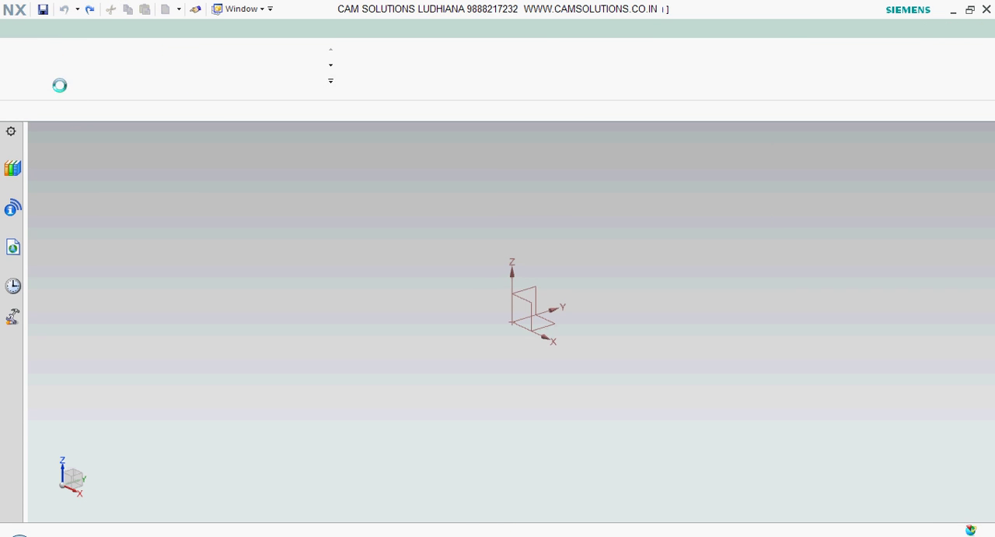
left_click(22, 62)
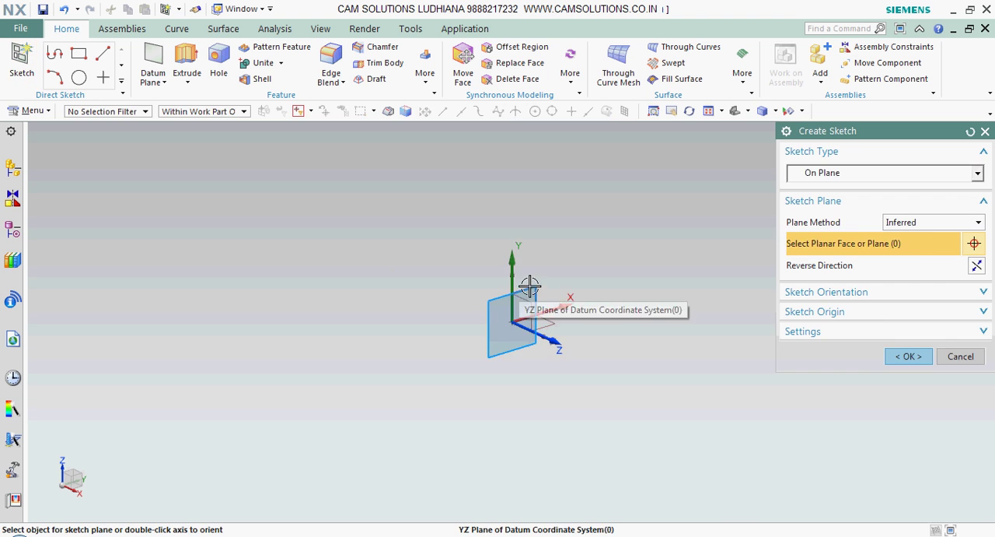
left_click(530, 286)
left_click(908, 356)
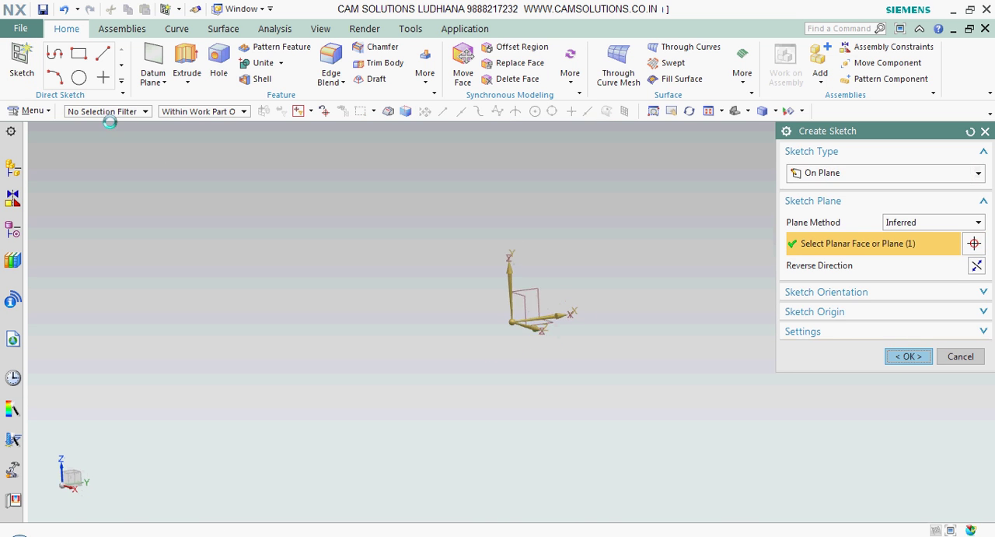
Draw a circle centred at the origin
left_click(183, 53)
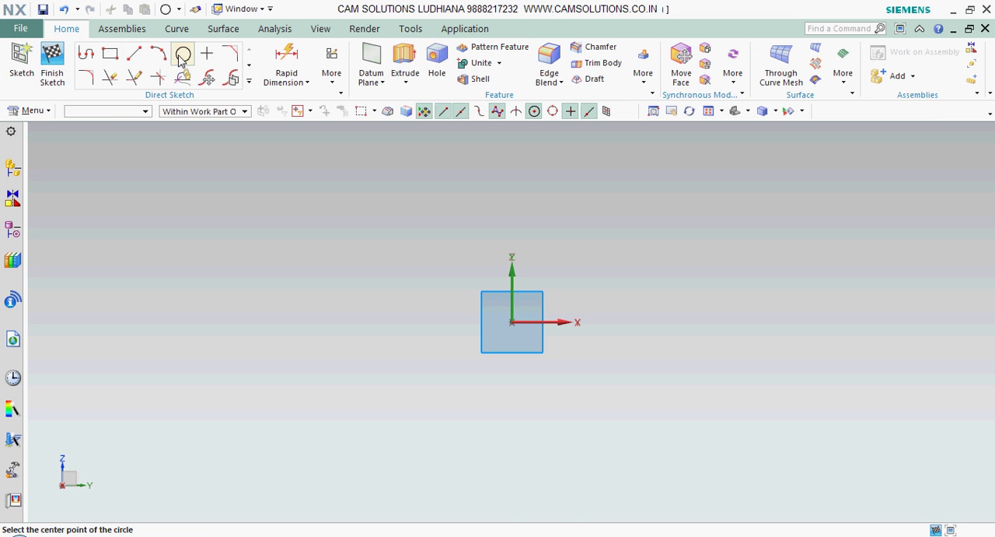
left_click(511, 321)
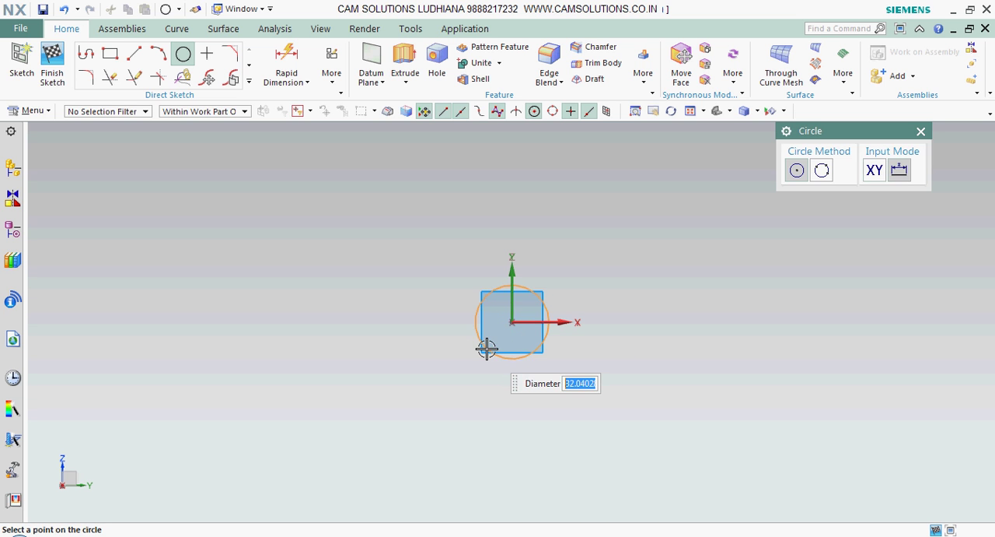
left_click(489, 349)
scroll(300, 422, "up", 2)
scroll(299, 424, "down", 3)
scroll(446, 322, "up", 2)
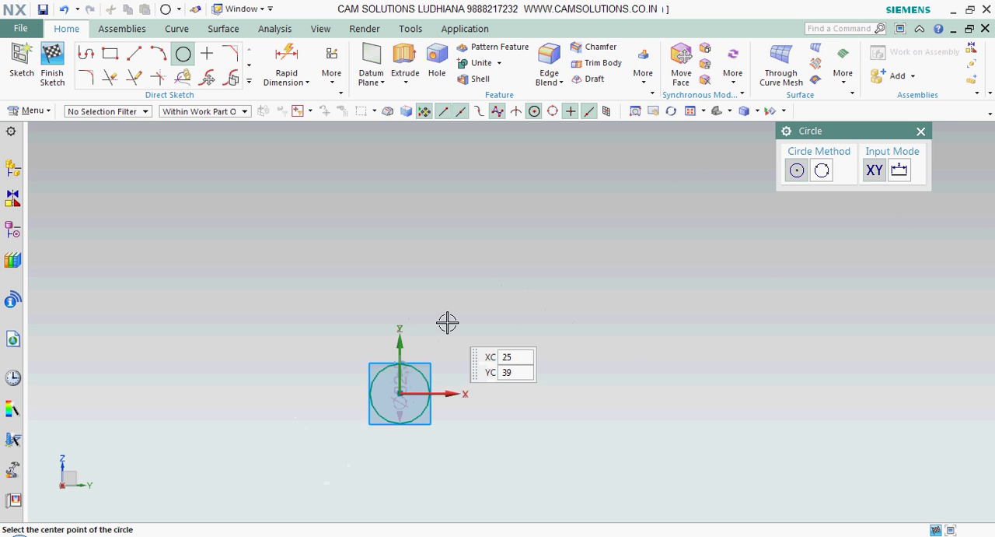
Draw a 109-long horizontal line from the origin, then a 44-long edge at 55°
left_click(134, 53)
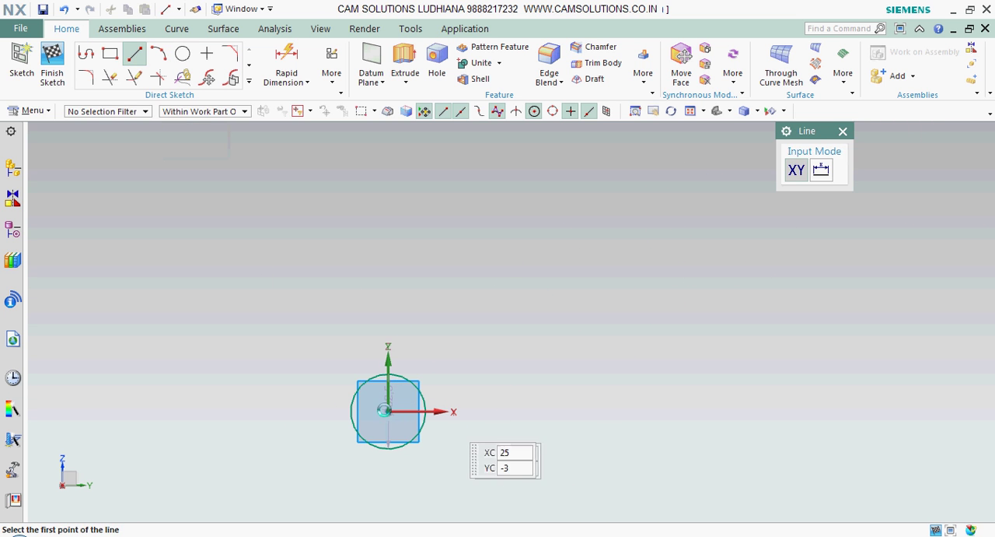
left_click(388, 410)
left_click(639, 410)
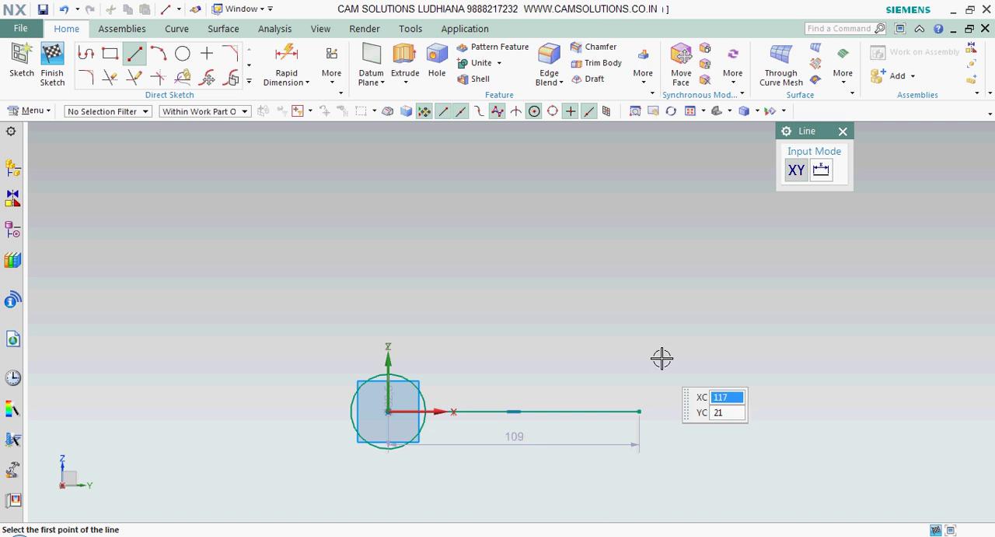
left_click(639, 411)
left_click(697, 329)
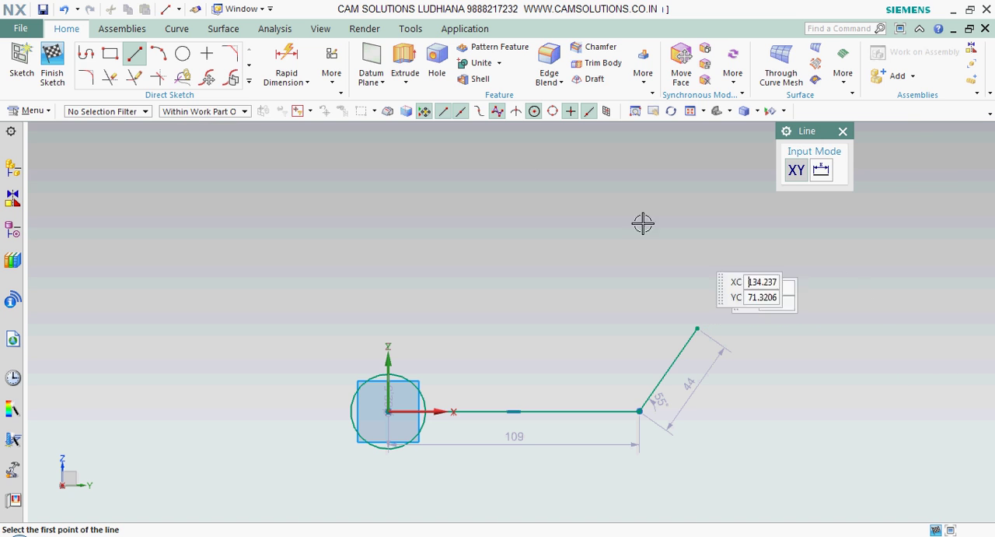
Chain profile edges (56 horizontal, vertical, sloping top, short upper-left) back to the origin
left_click(86, 55)
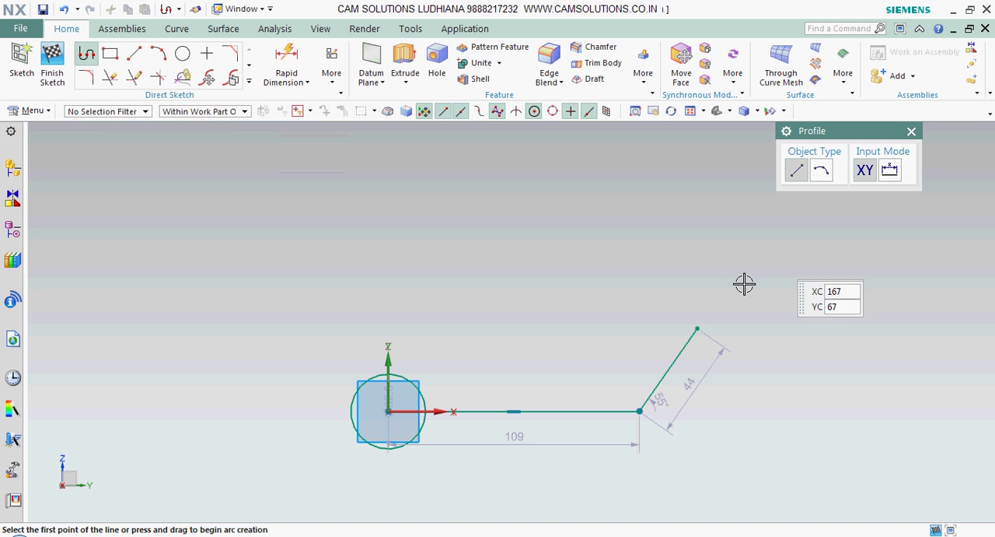
left_click(696, 329)
left_click(827, 328)
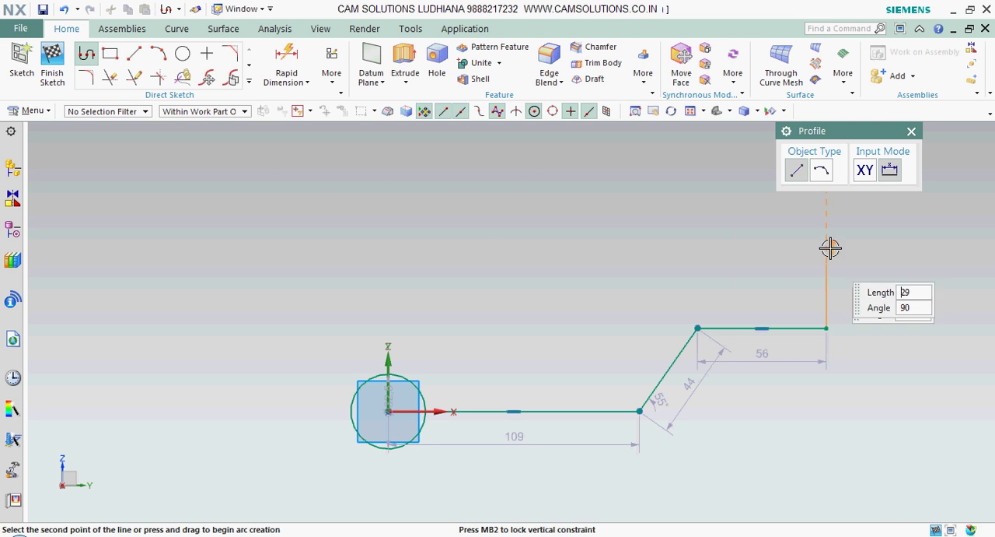
left_click(827, 223)
left_click(530, 155)
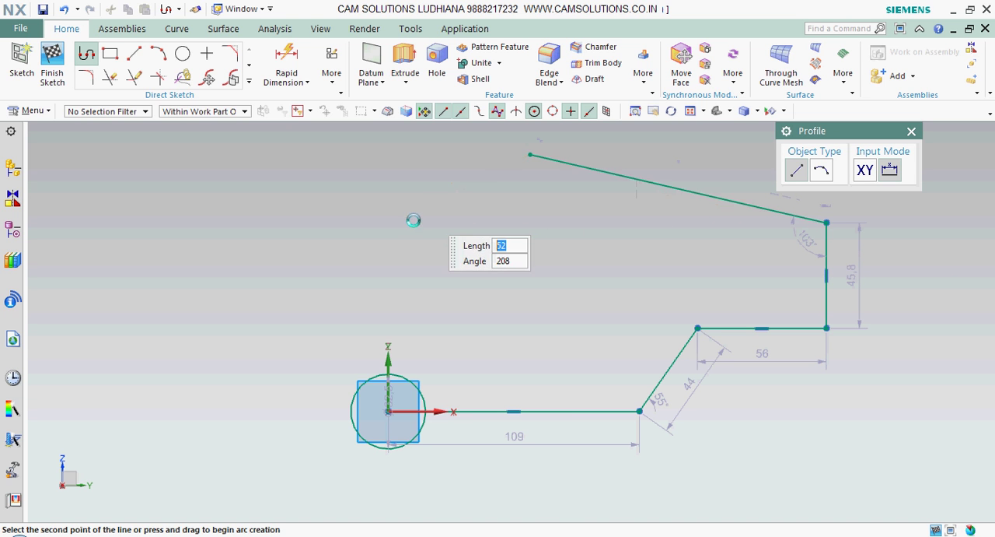
left_click(424, 210)
left_click(389, 410)
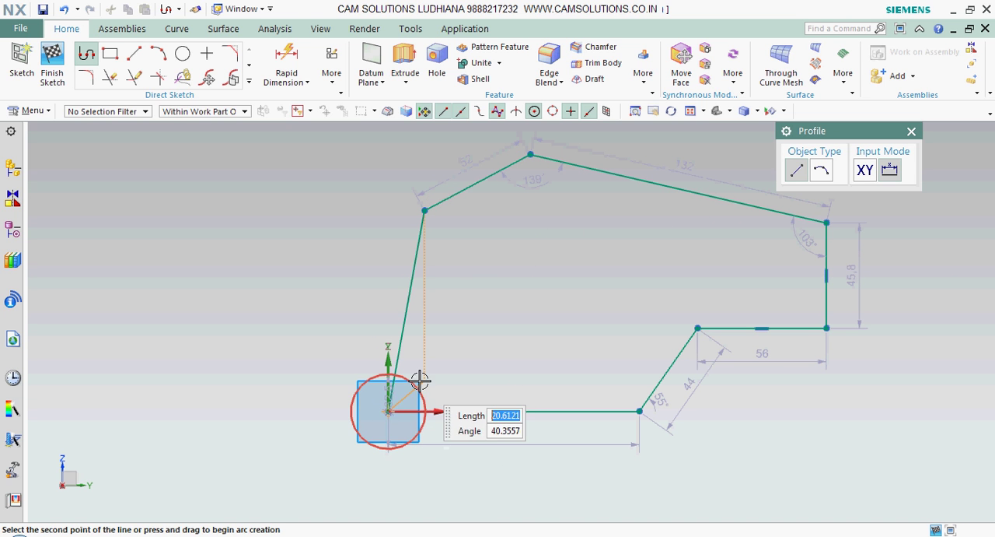
key("Escape")
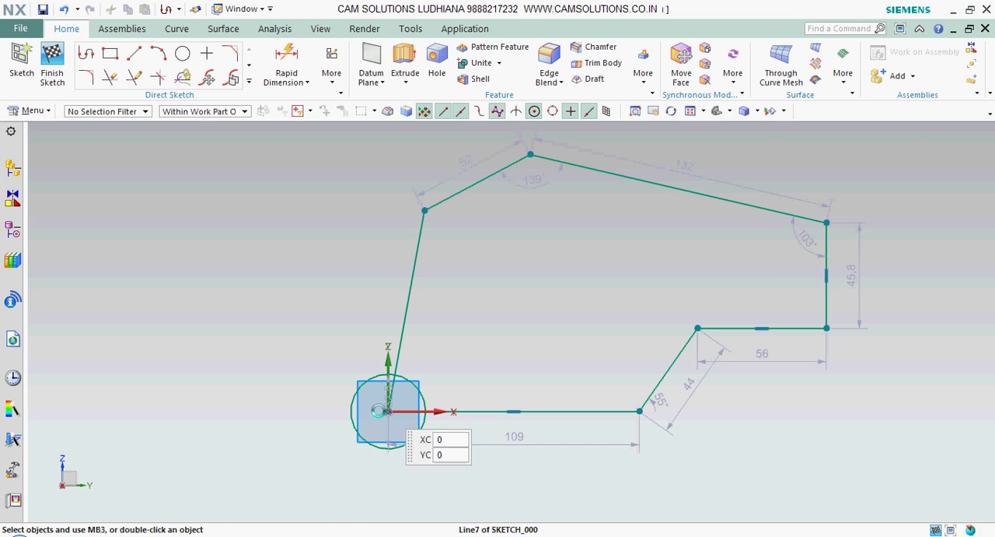
Dimension the origin circle to a 10 mm diameter, adjusting its geometry
left_click(384, 420)
scroll(383, 420, "up", 2)
scroll(381, 411, "up", 3)
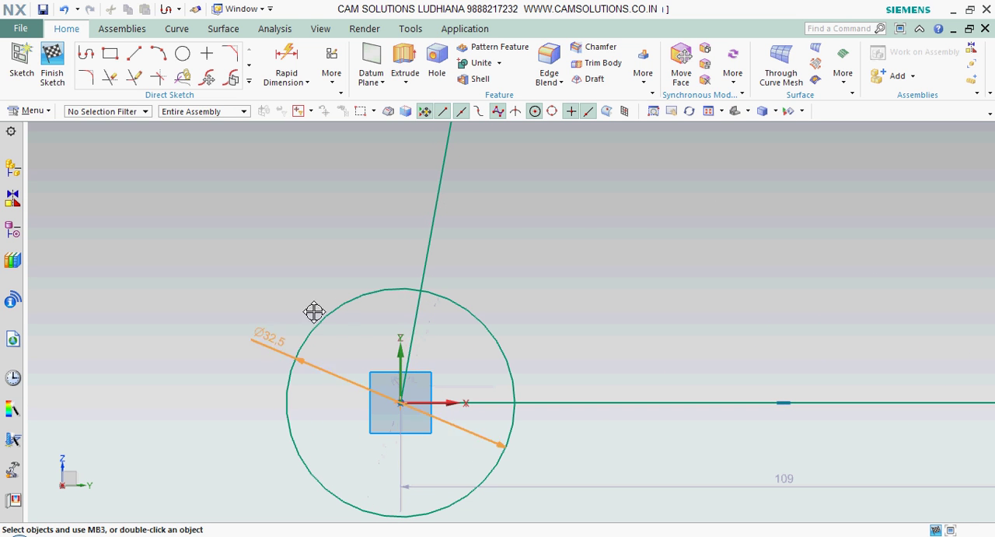
left_click(200, 282)
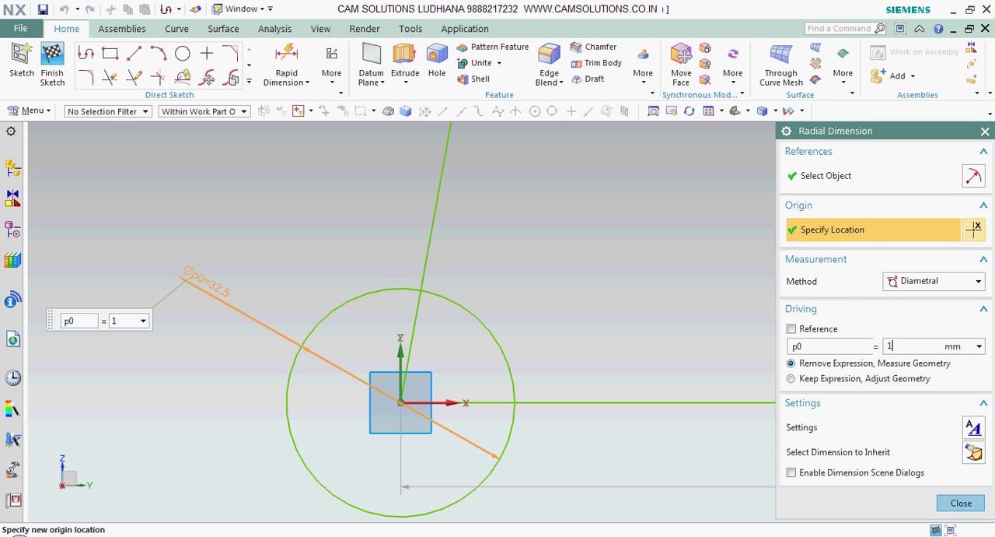
left_click(961, 502)
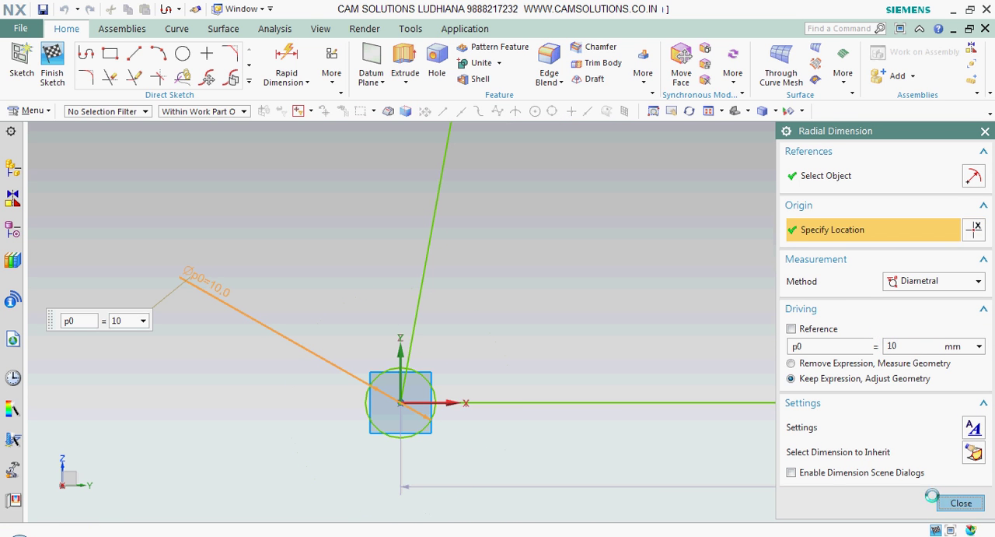
scroll(646, 281, "down", 5)
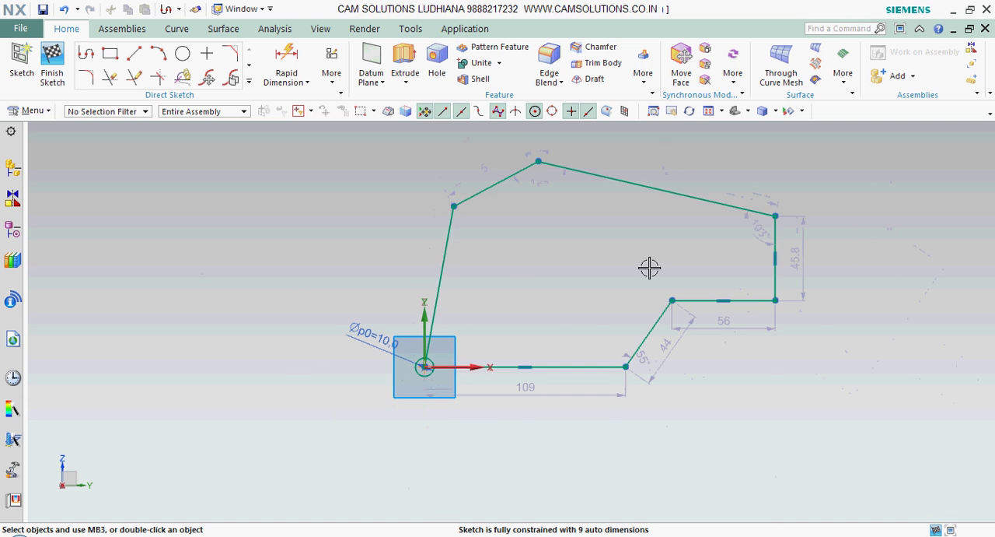
scroll(648, 267, "up", 1)
Pattern the 10 mm circle with General layout, using the origin as the source point
left_click(249, 82)
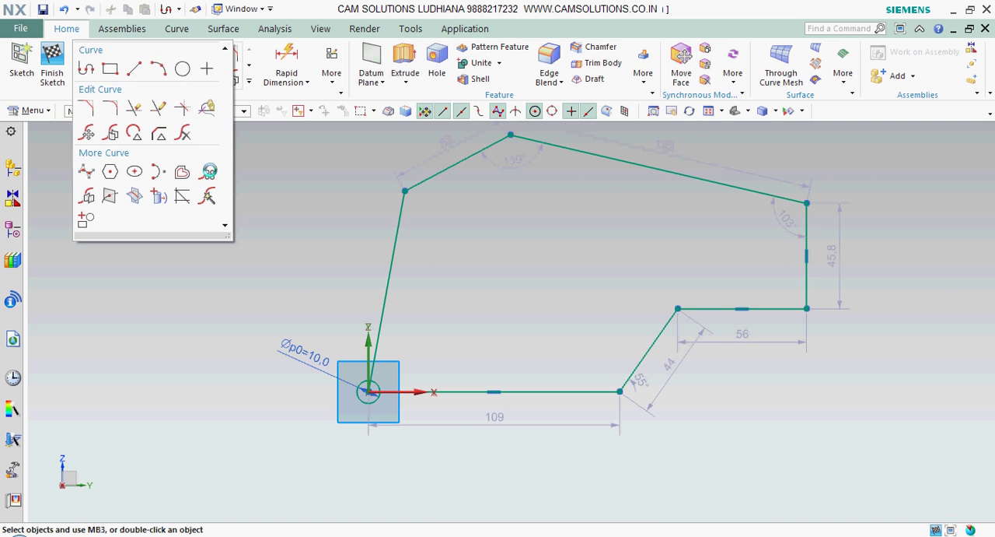
left_click(206, 171)
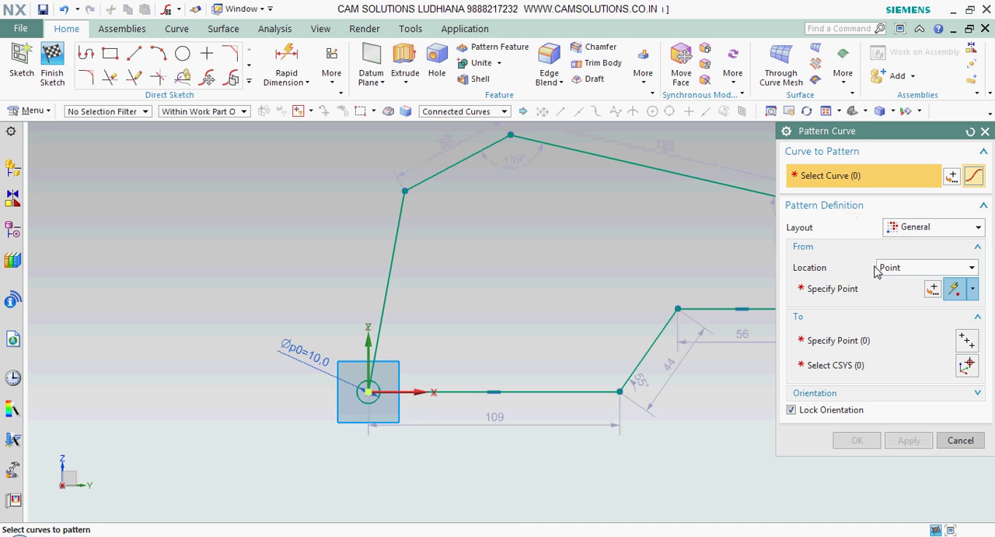
left_click(373, 399)
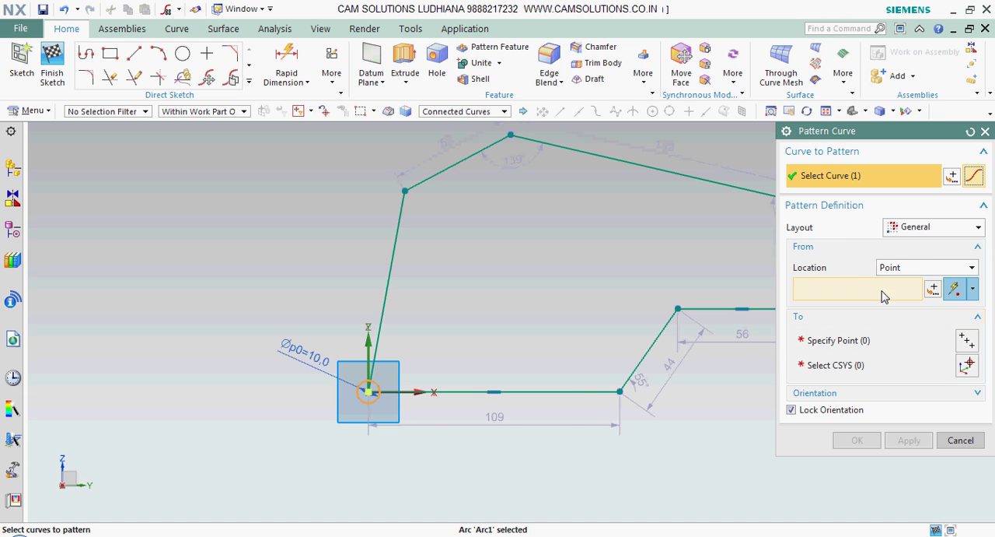
left_click(978, 227)
left_click(959, 229)
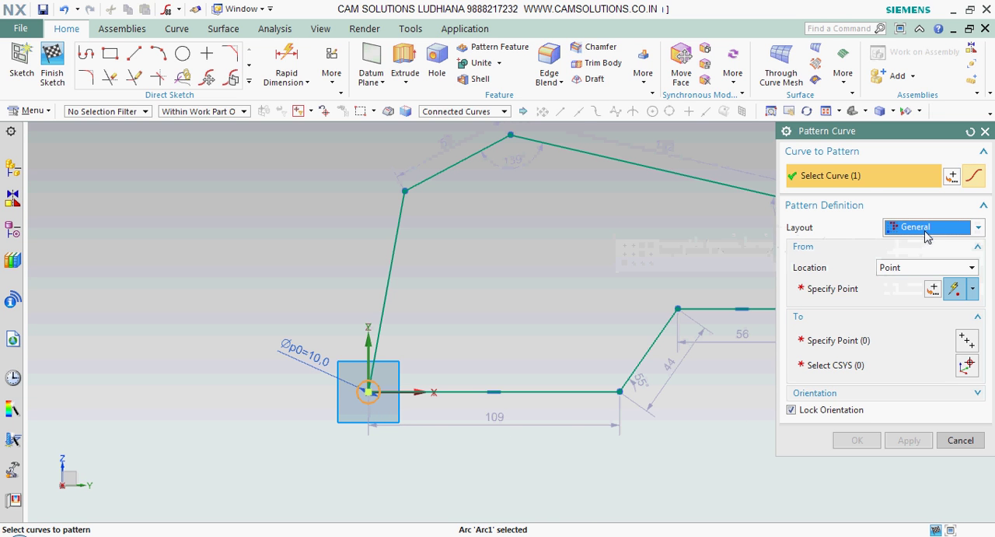
left_click(875, 296)
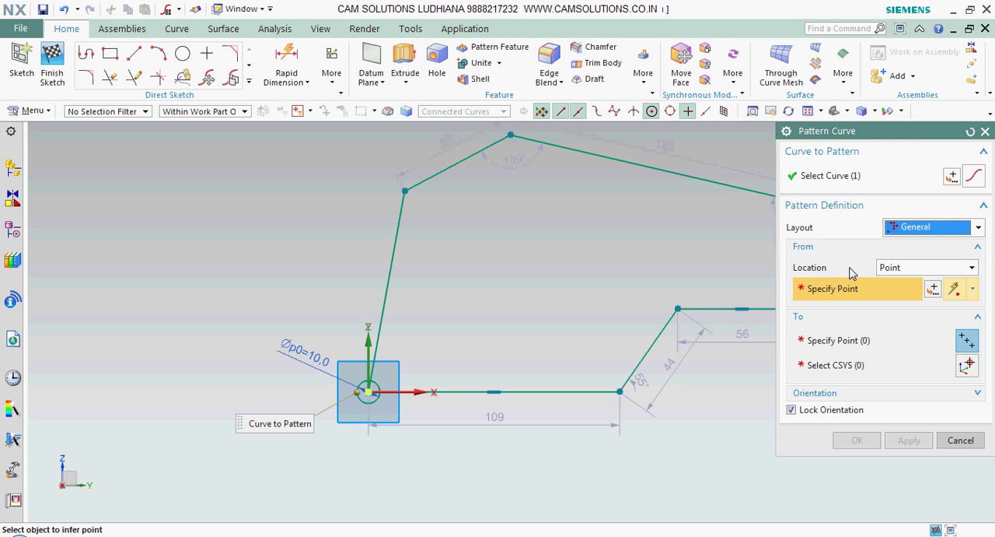
left_click(366, 392)
scroll(407, 402, "up", 1)
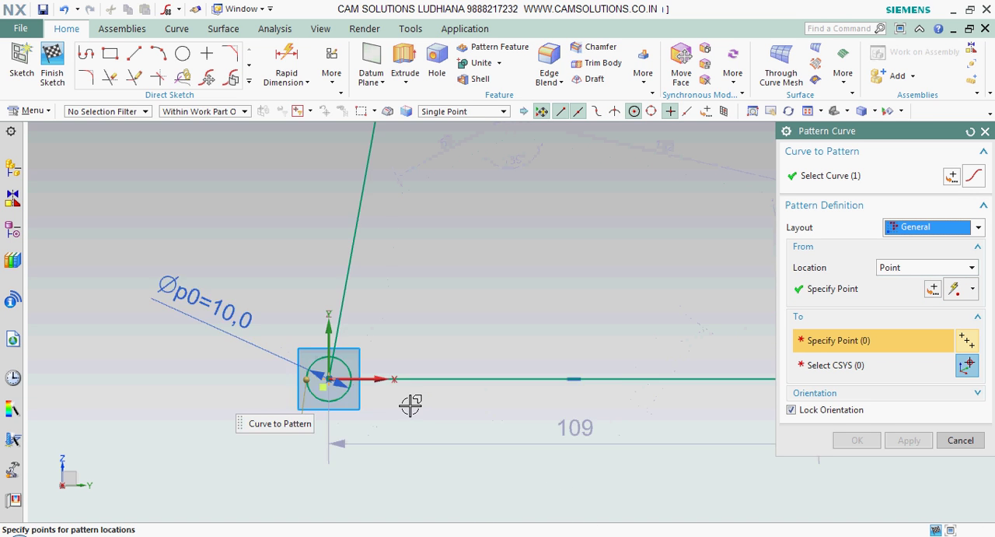
scroll(285, 355, "up", 2)
scroll(278, 395, "up", 2)
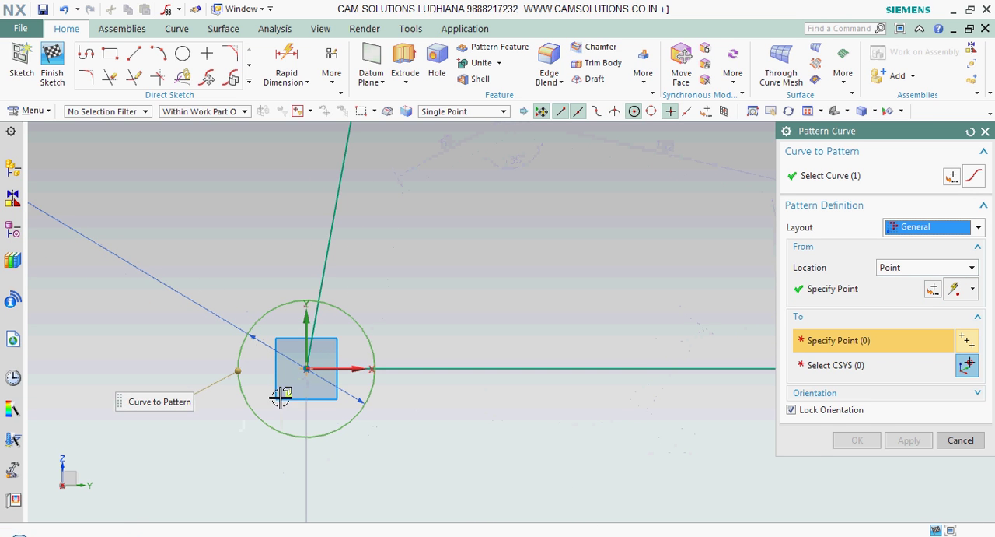
left_click(843, 294)
left_click(307, 368)
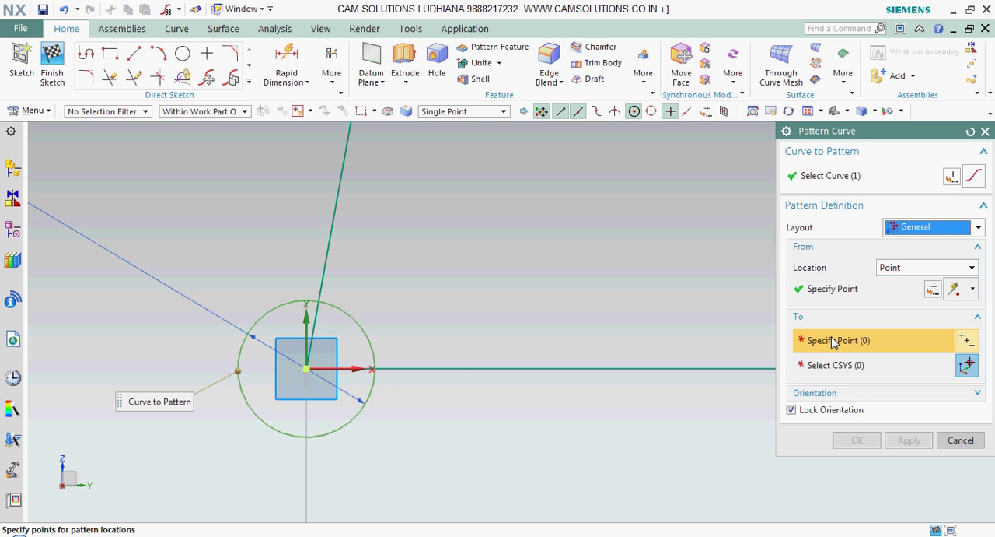
Pick the polygon vertices as pattern target points and create the pattern
key("ctrl+f")
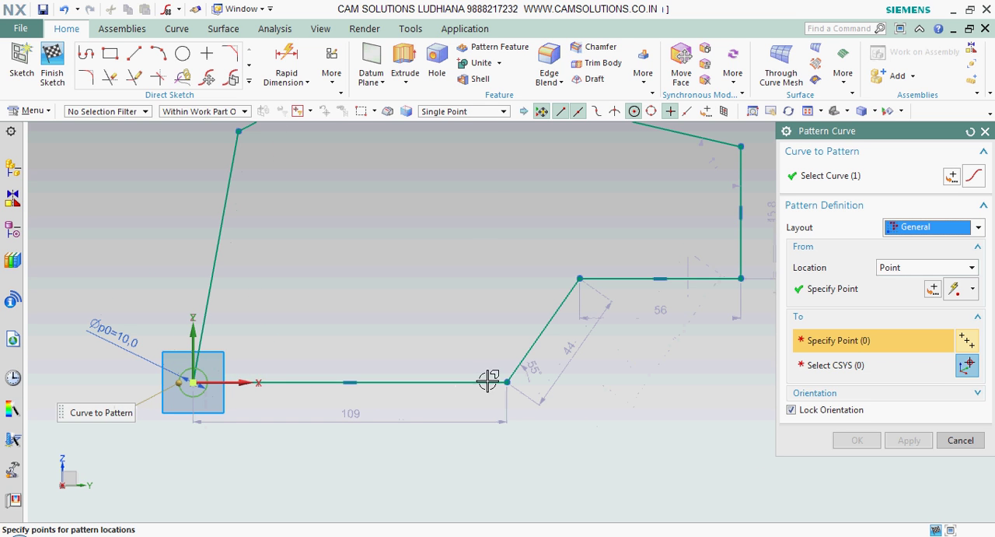
left_click(507, 382)
left_click(580, 278)
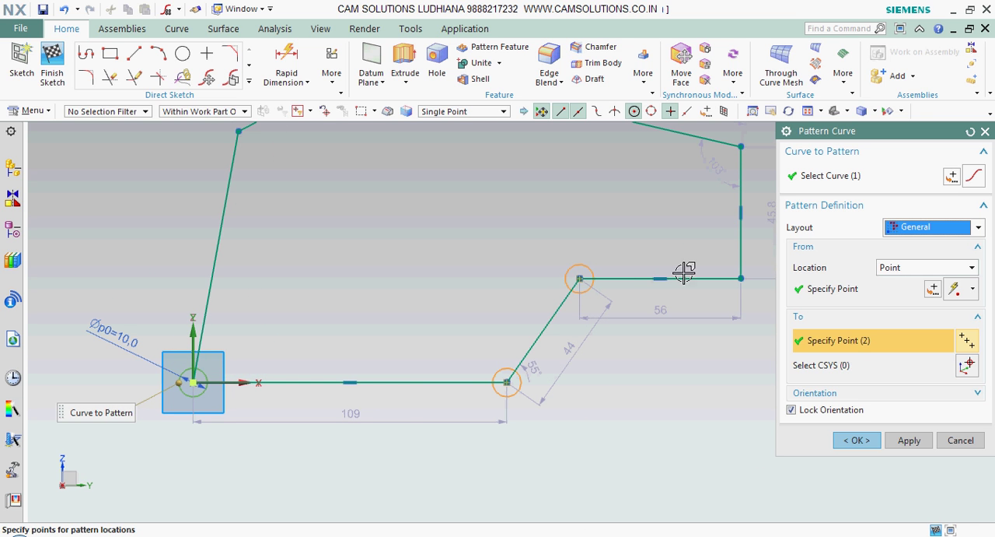
left_click(741, 146)
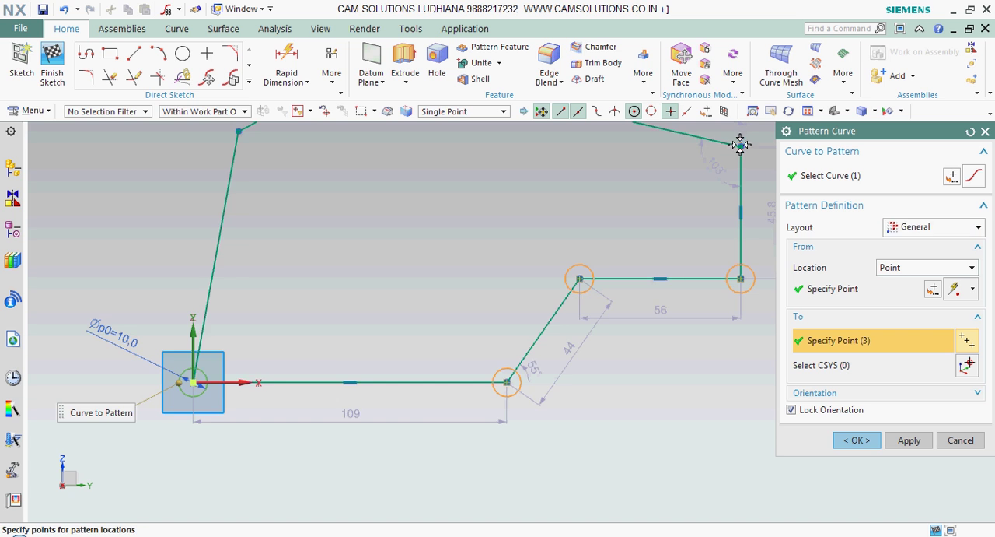
scroll(666, 338, "down", 4)
left_click(544, 218)
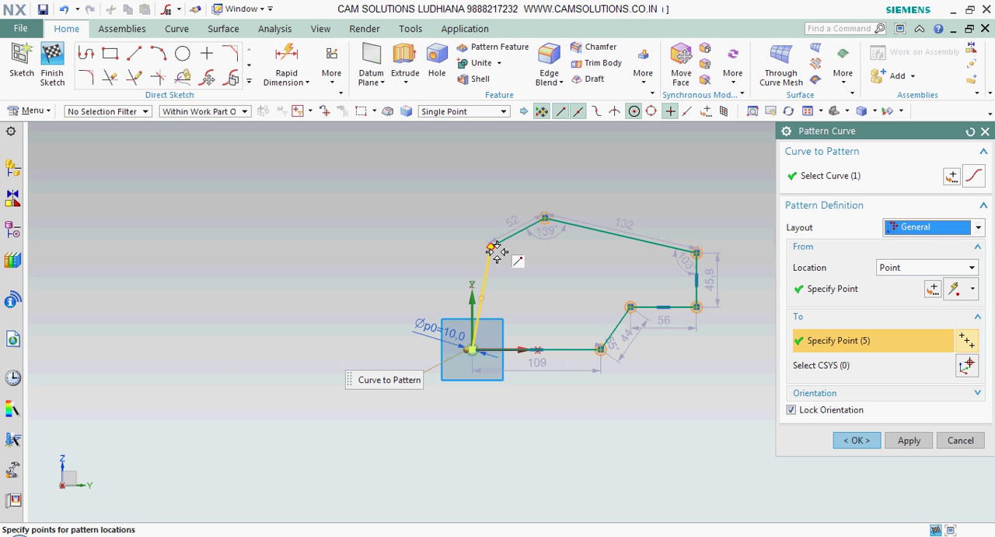
left_click(491, 247)
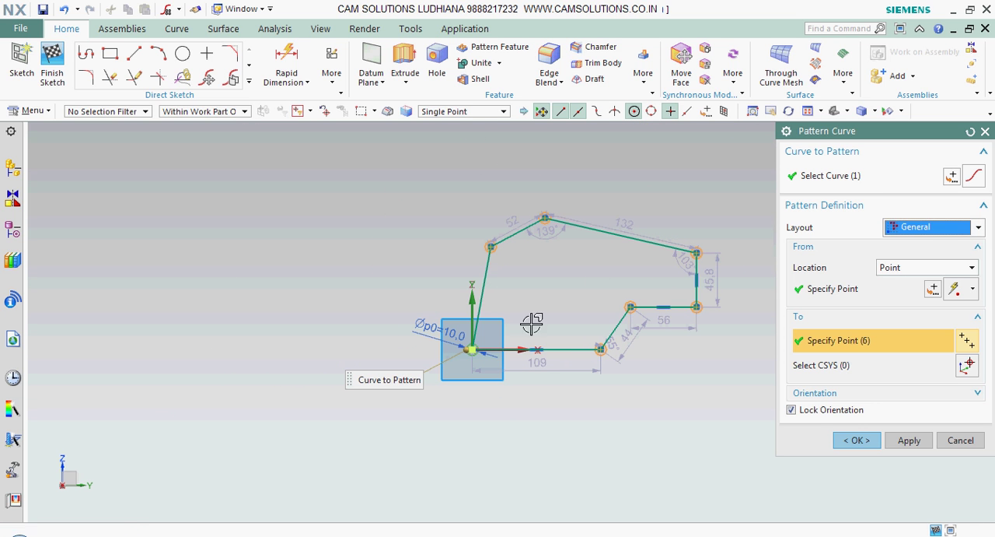
left_click(860, 444)
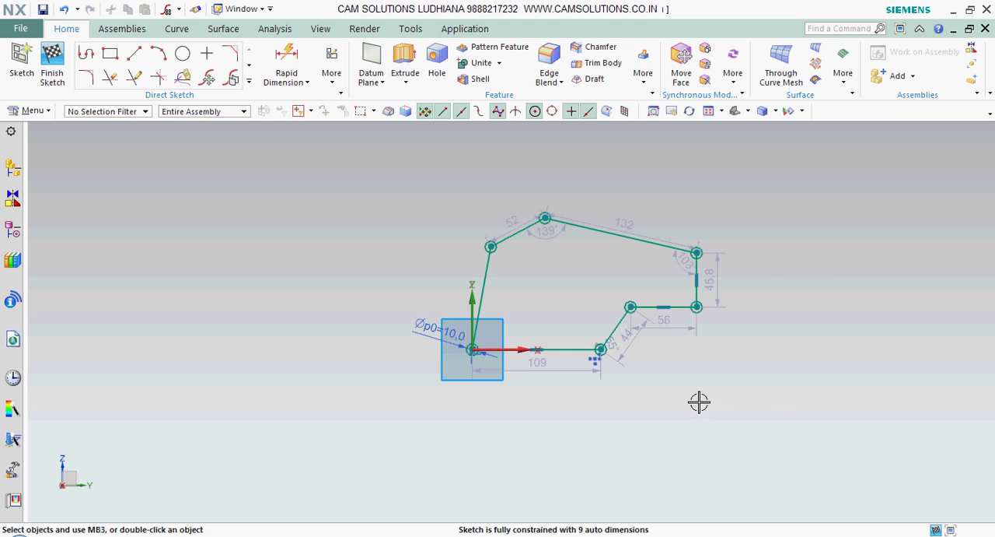
scroll(626, 278, "up", 3)
scroll(626, 277, "up", 2)
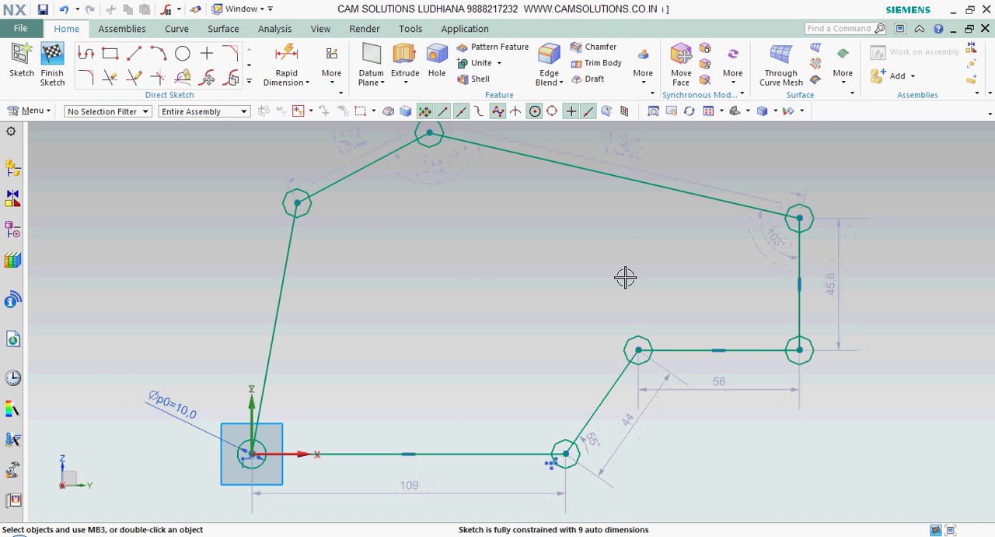
scroll(626, 277, "down", 1)
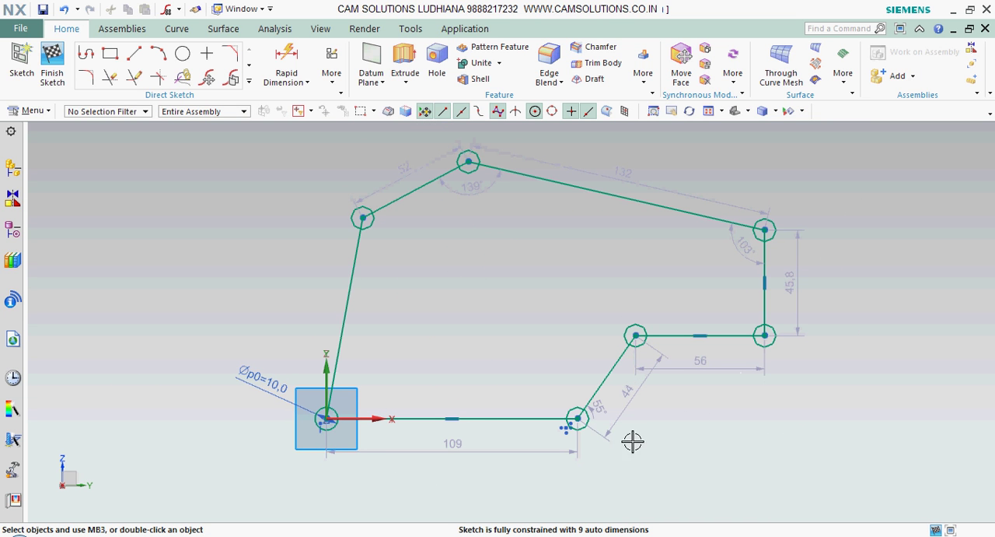
Double-click the pattern constraint symbol to edit the circle pattern
double_click(566, 430)
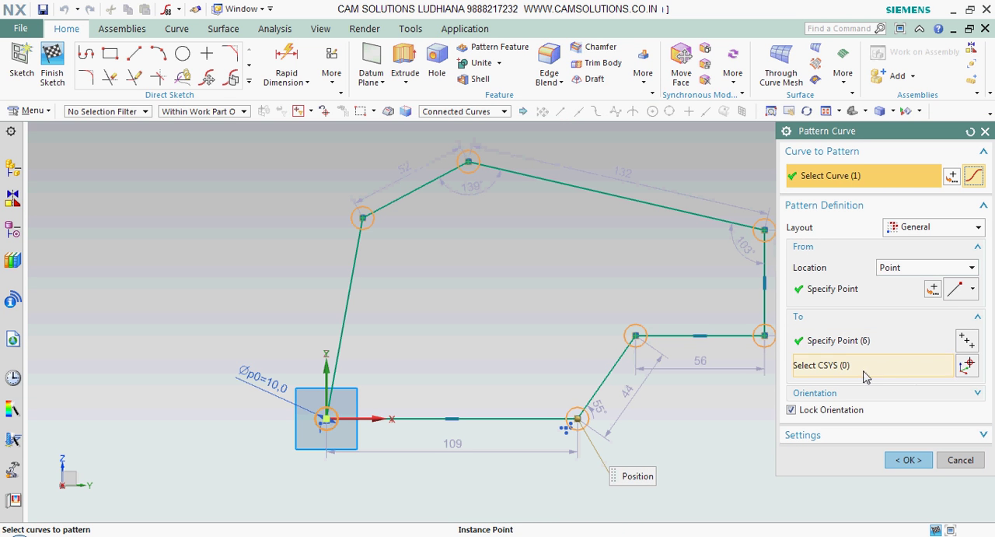
Add the left, short upper-left and top edge midpoints as pattern targets
left_click(870, 341)
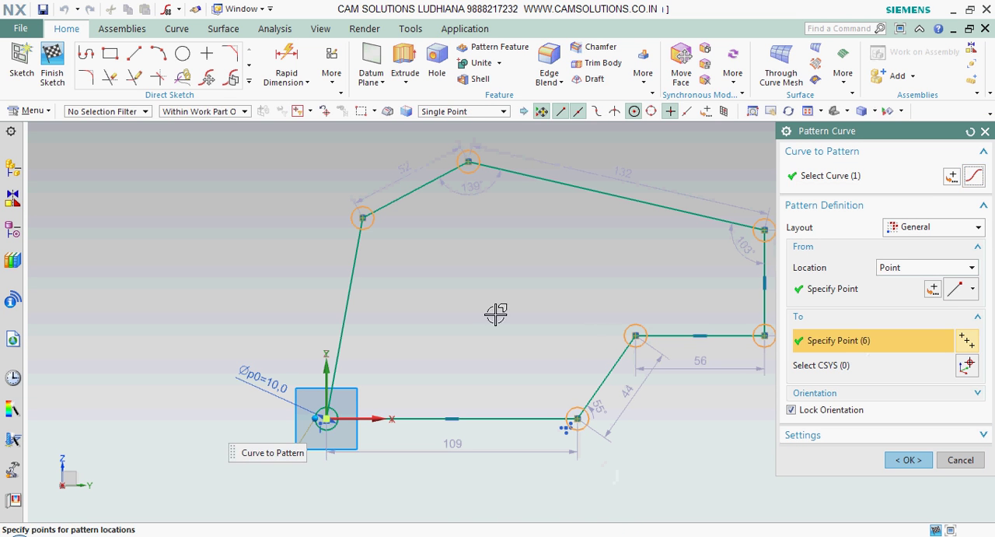
left_click(344, 317)
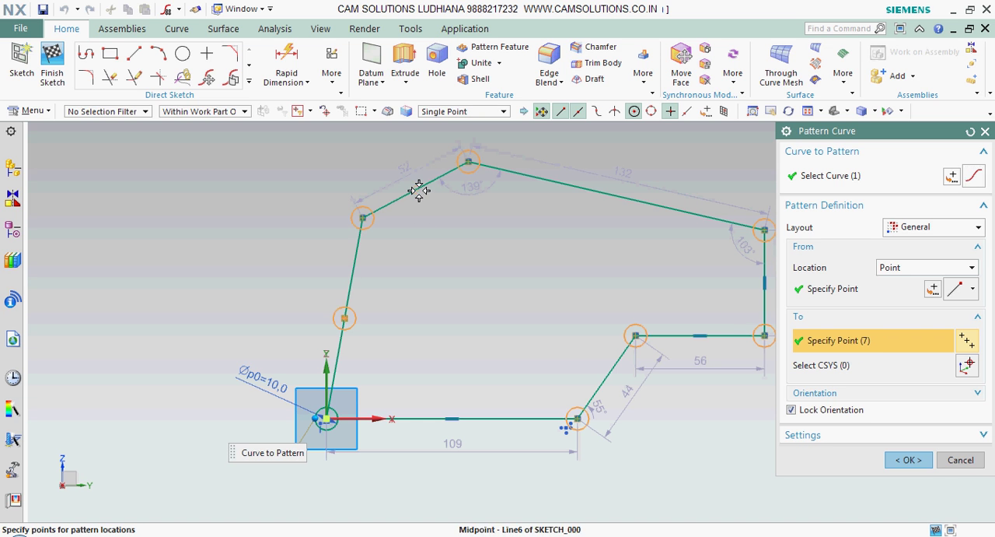
left_click(412, 190)
left_click(621, 196)
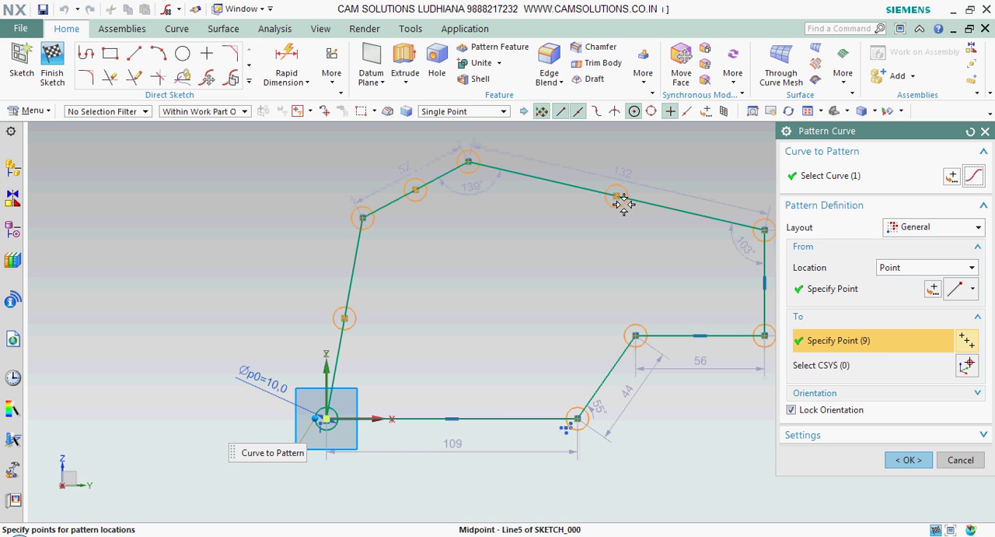
left_click(906, 460)
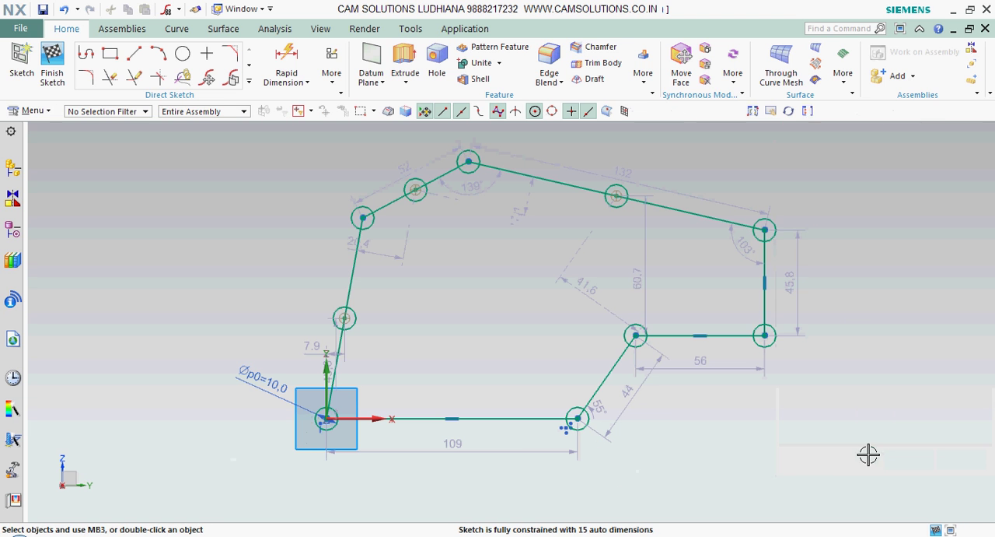